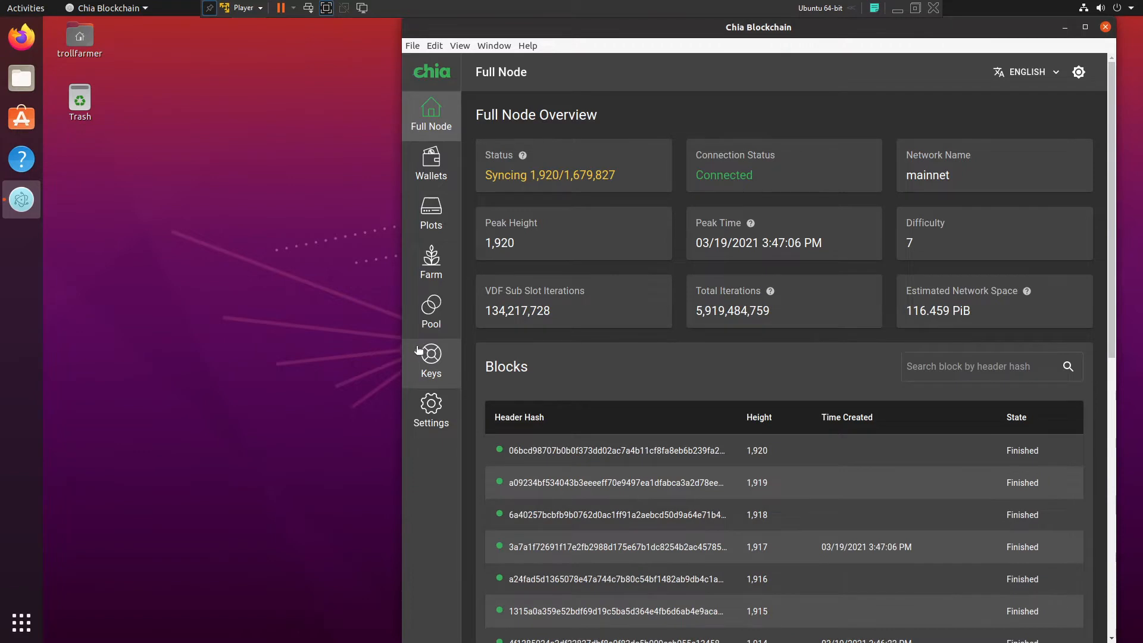
# - Show the details of the existing private key and copy its private, public, farmer public and pool public keys
pyautogui.click(426, 351)
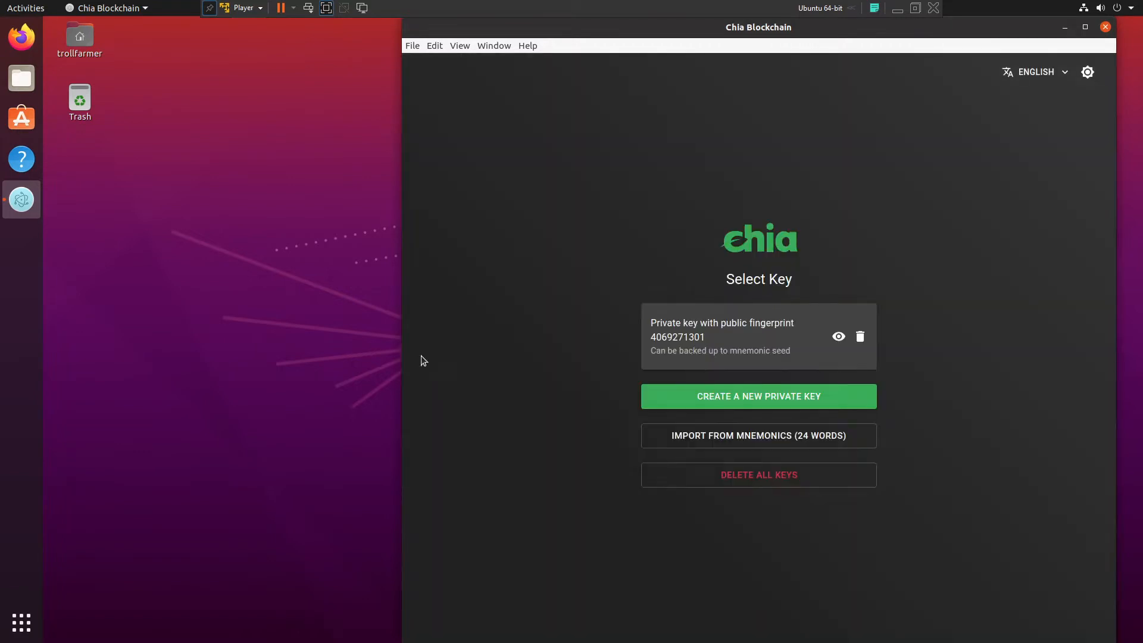
pyautogui.click(838, 338)
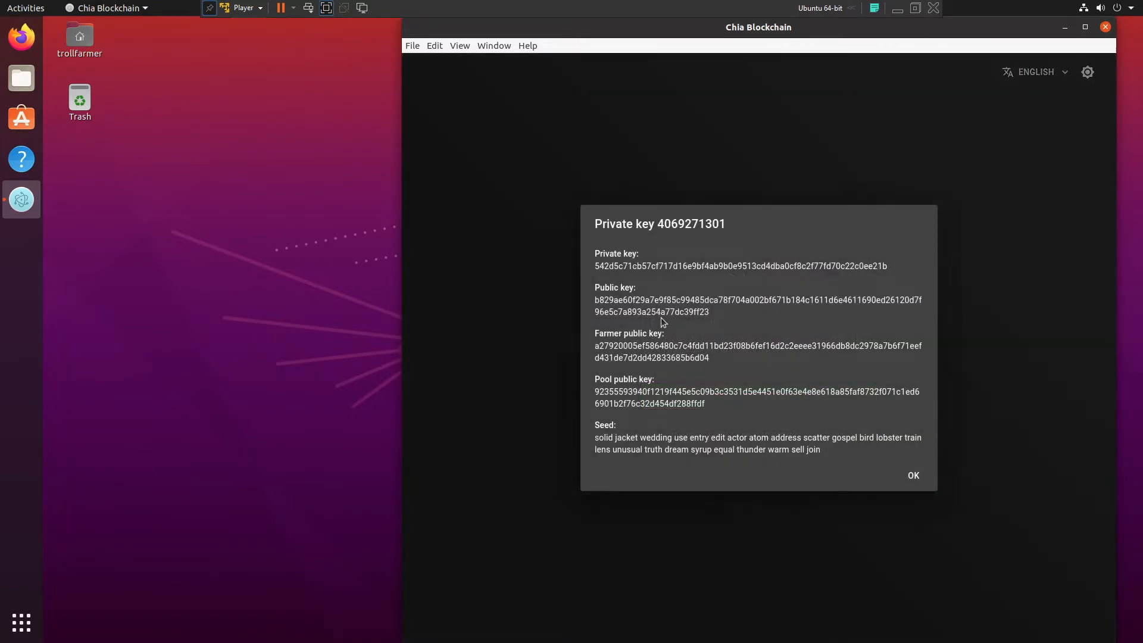
pyautogui.moveTo(598, 251); pyautogui.dragTo(878, 416)
pyautogui.click(791, 406)
pyautogui.moveTo(792, 406); pyautogui.dragTo(559, 248)
pyautogui.hotkey('ctrl', 'c')
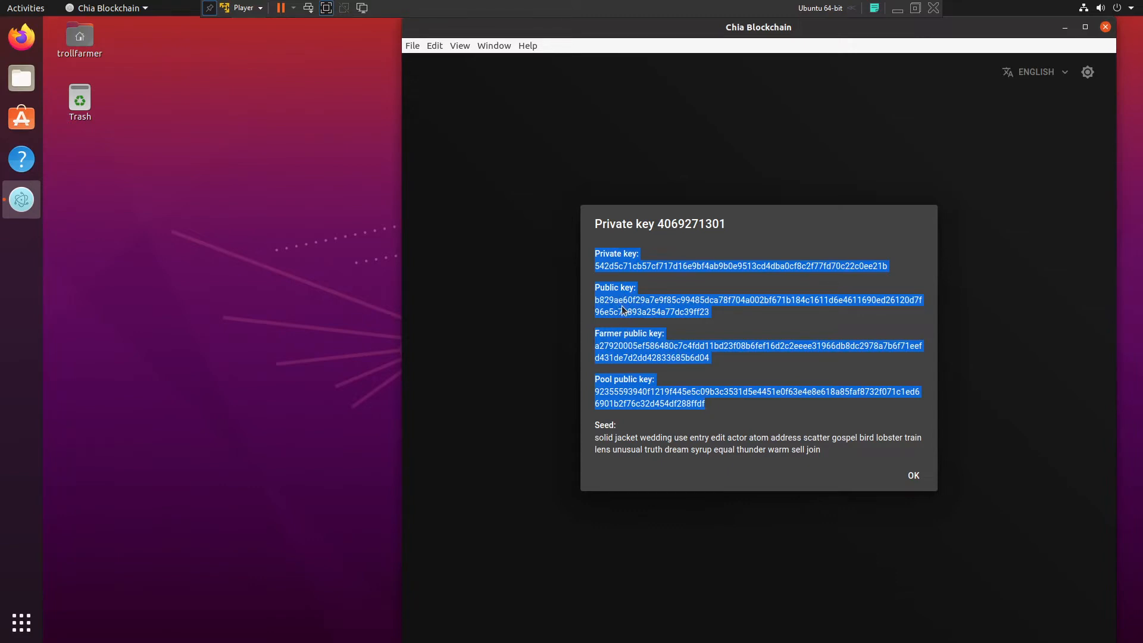
# - Switch to Text Editor and paste the copied private and public keys into an untitled document
pyautogui.click(16, 633)
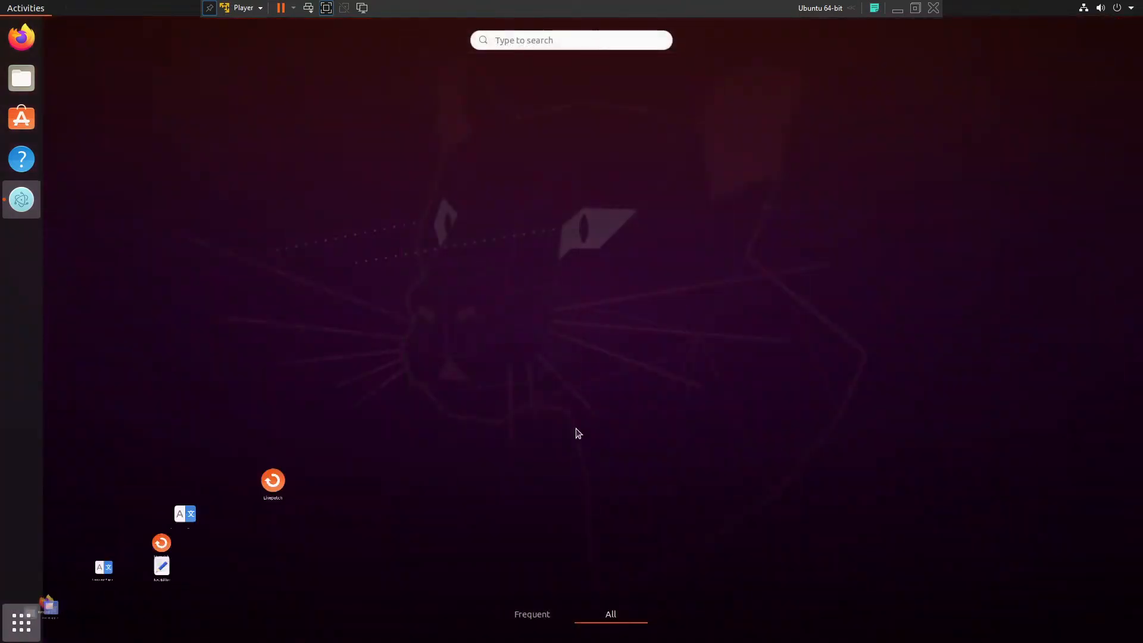
pyautogui.click(860, 260)
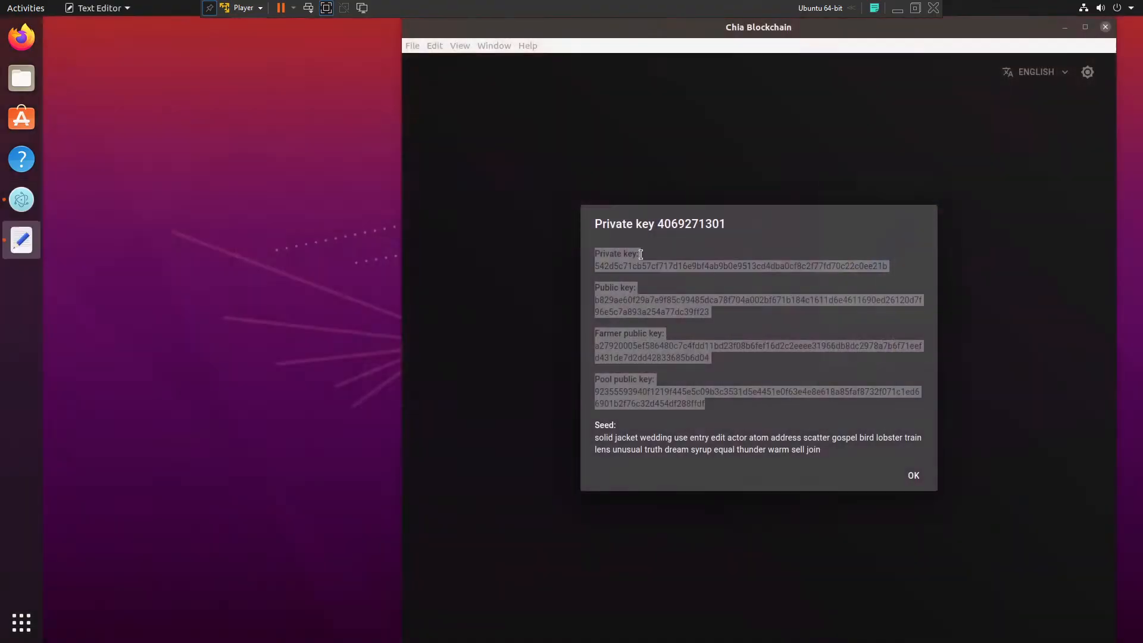
pyautogui.hotkey('ctrl', 'v')
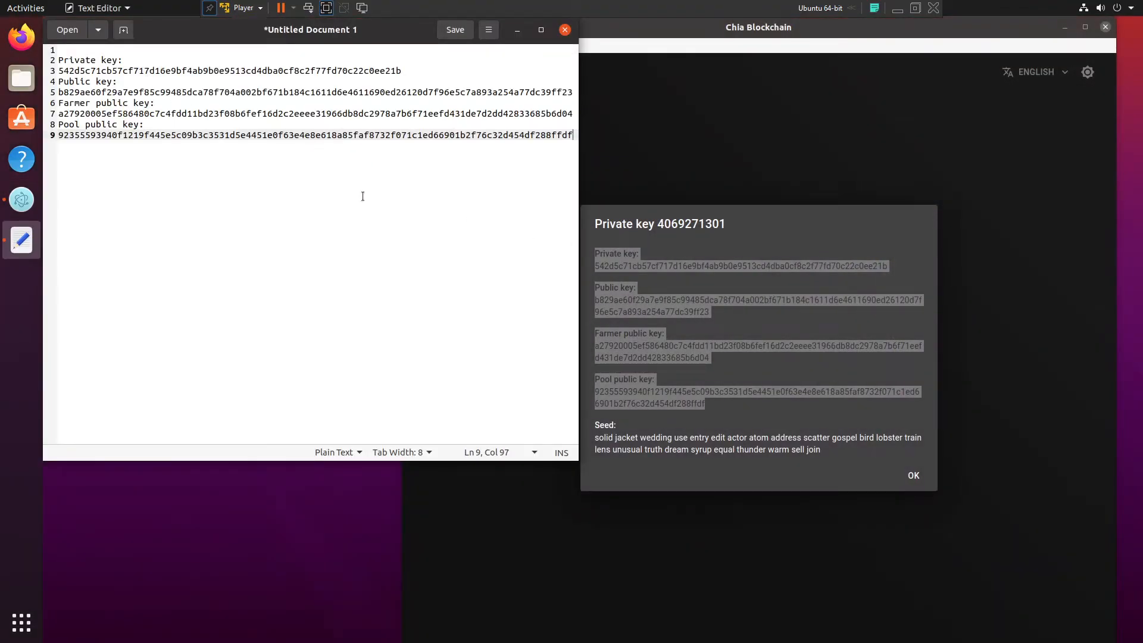
# - Return to Chia Blockchain, select the existing key and open the form for adding a plot
pyautogui.click(671, 136)
pyautogui.click(708, 325)
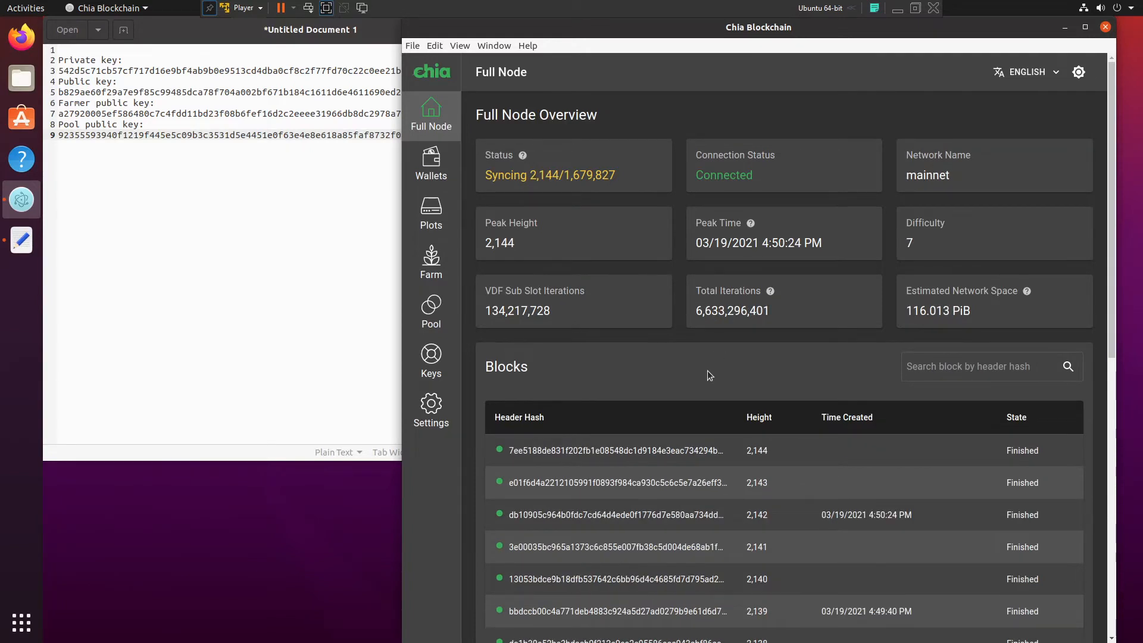
pyautogui.click(424, 211)
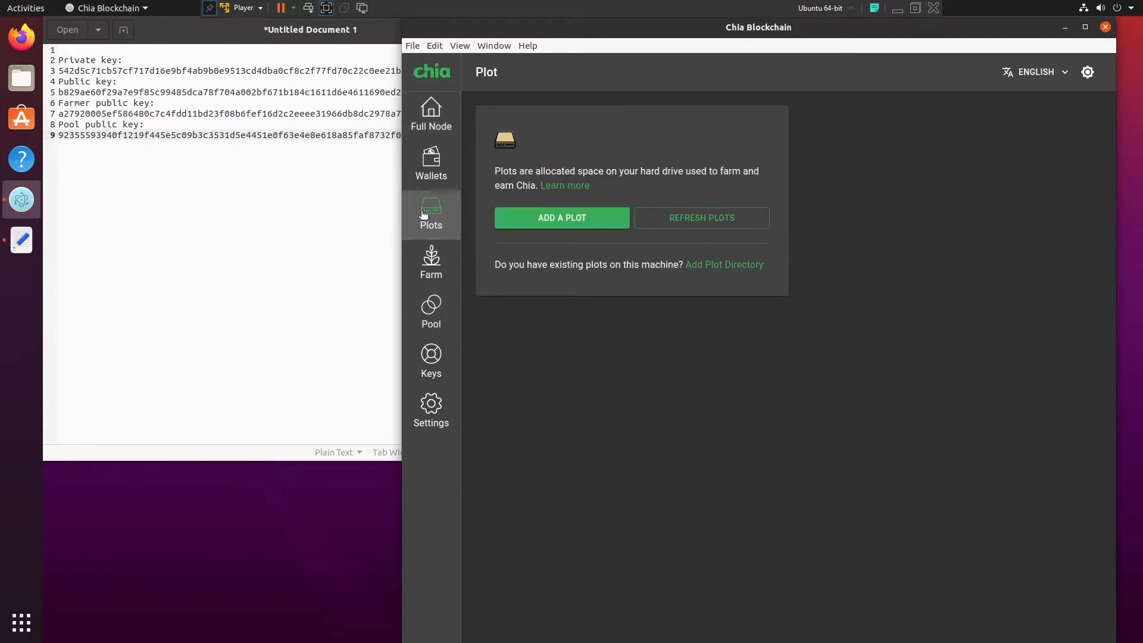
pyautogui.click(605, 219)
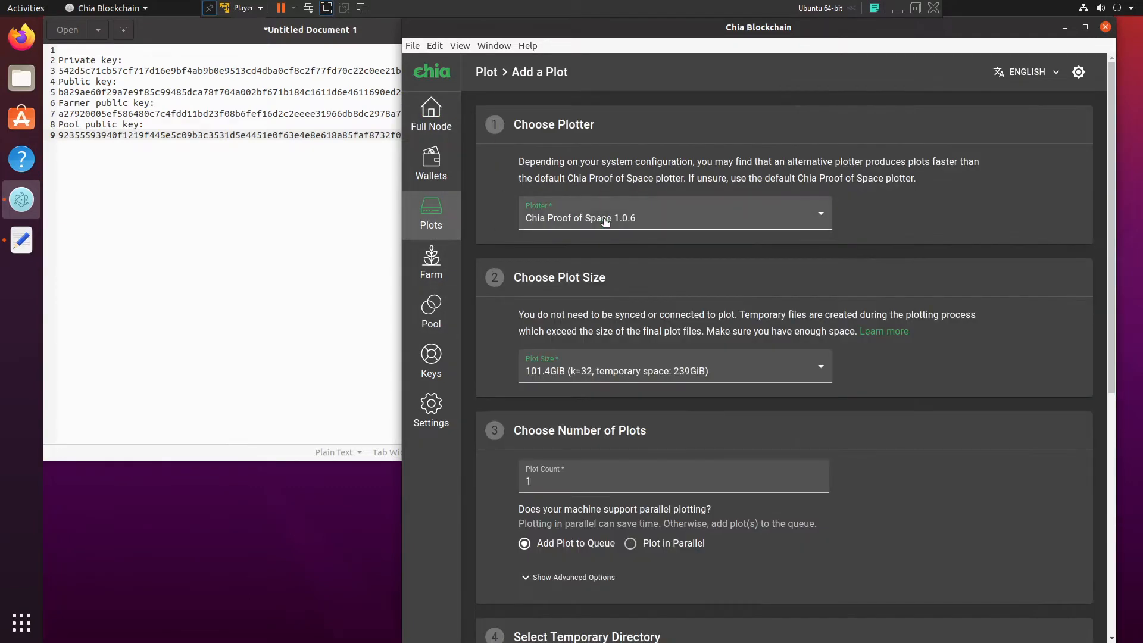
# - Look over the plot form and choose Chia Proof of Space 1.0.6 as the plotter
pyautogui.moveTo(1113, 88); pyautogui.dragTo(1096, 535)
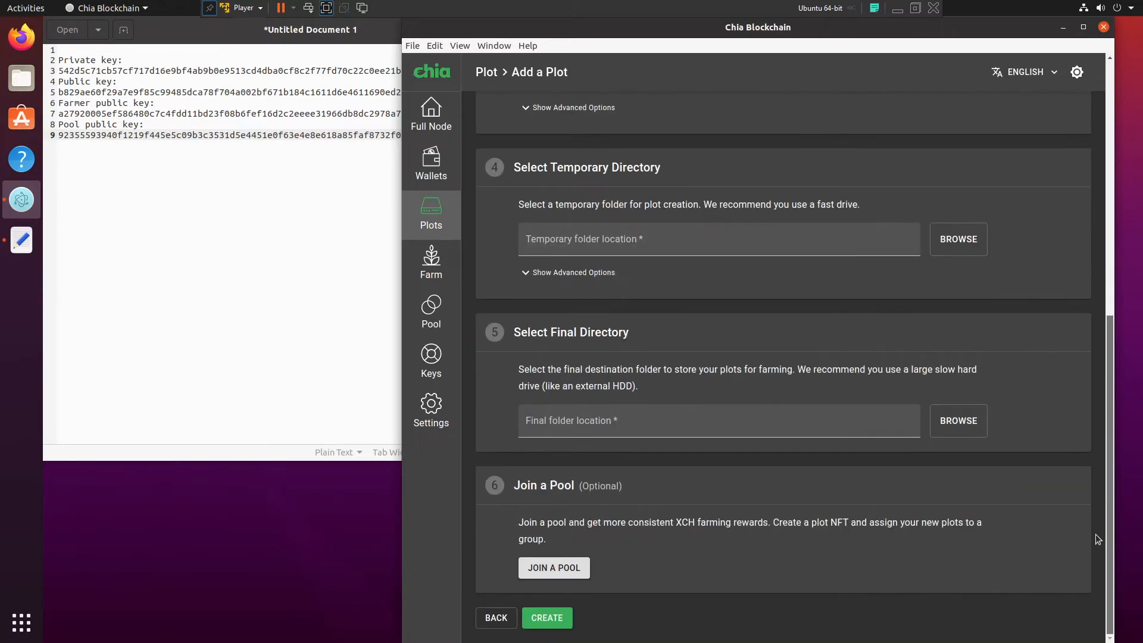
pyautogui.moveTo(1105, 352); pyautogui.dragTo(670, 113)
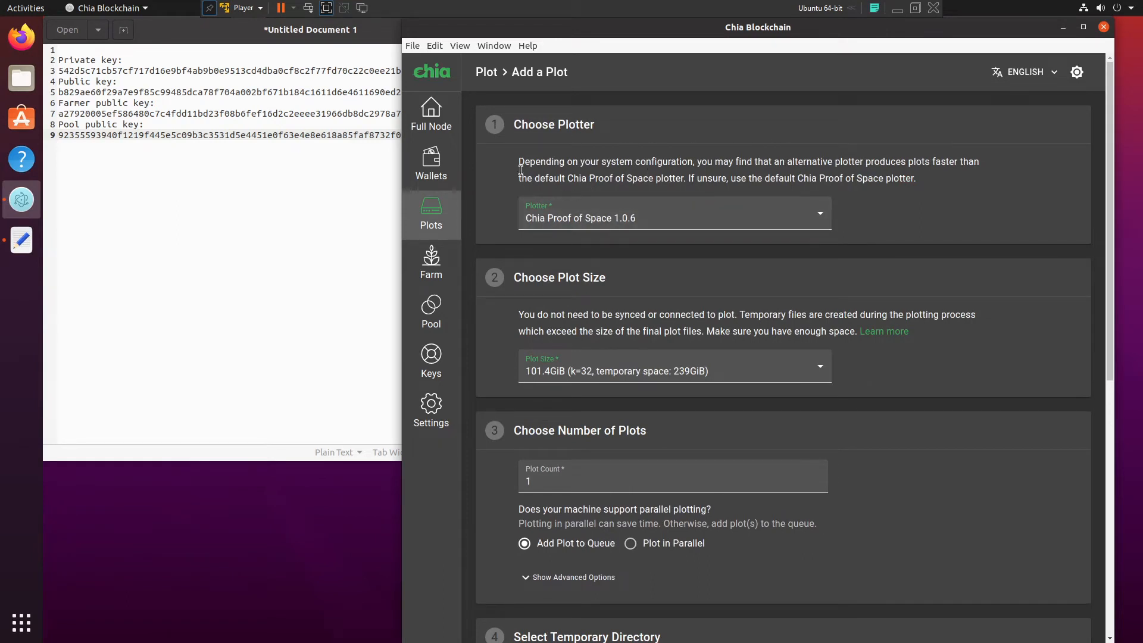
pyautogui.click(575, 227)
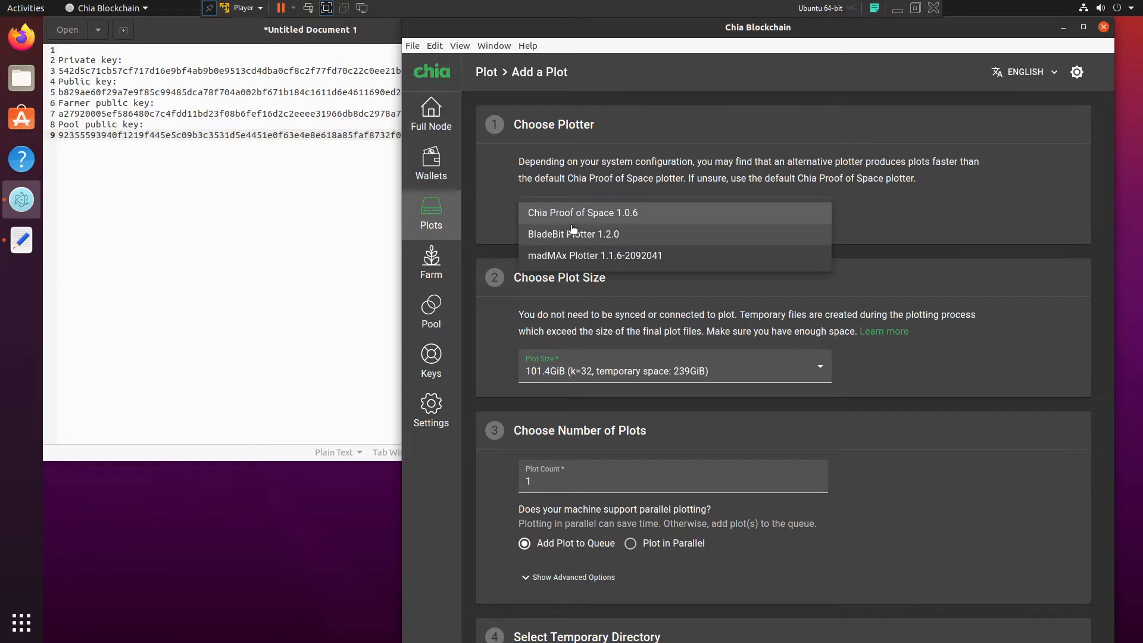
pyautogui.click(570, 214)
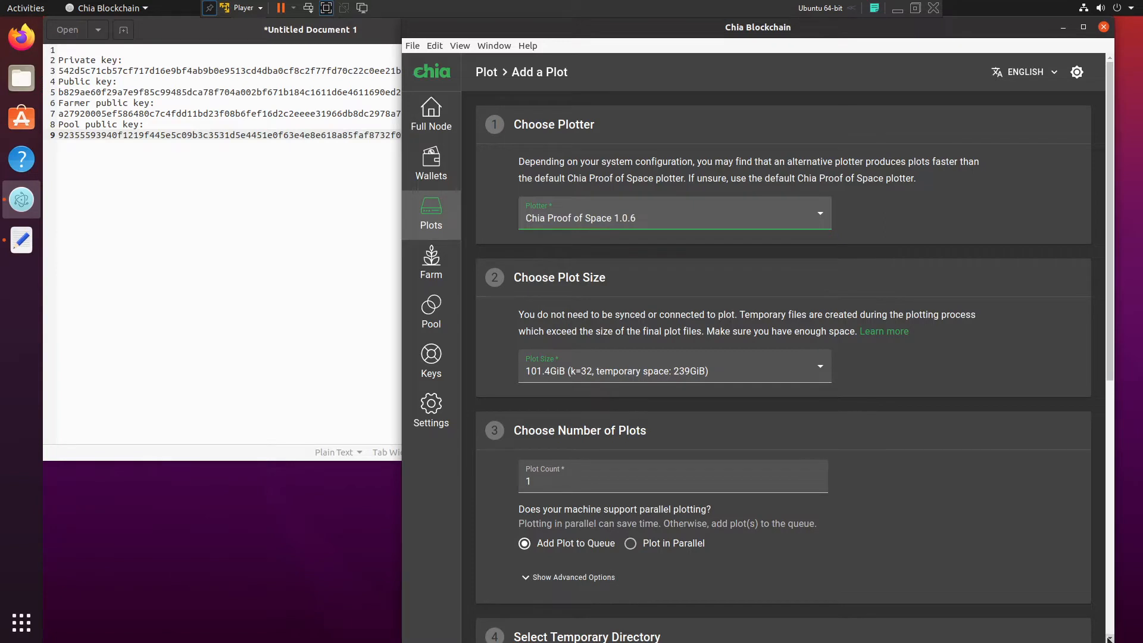
# - Choose the plot size 101.4GiB (k=32, temporary space: 239GiB)
pyautogui.scroll(-2, 1110, 638)
pyautogui.scroll(-2, 1108, 639)
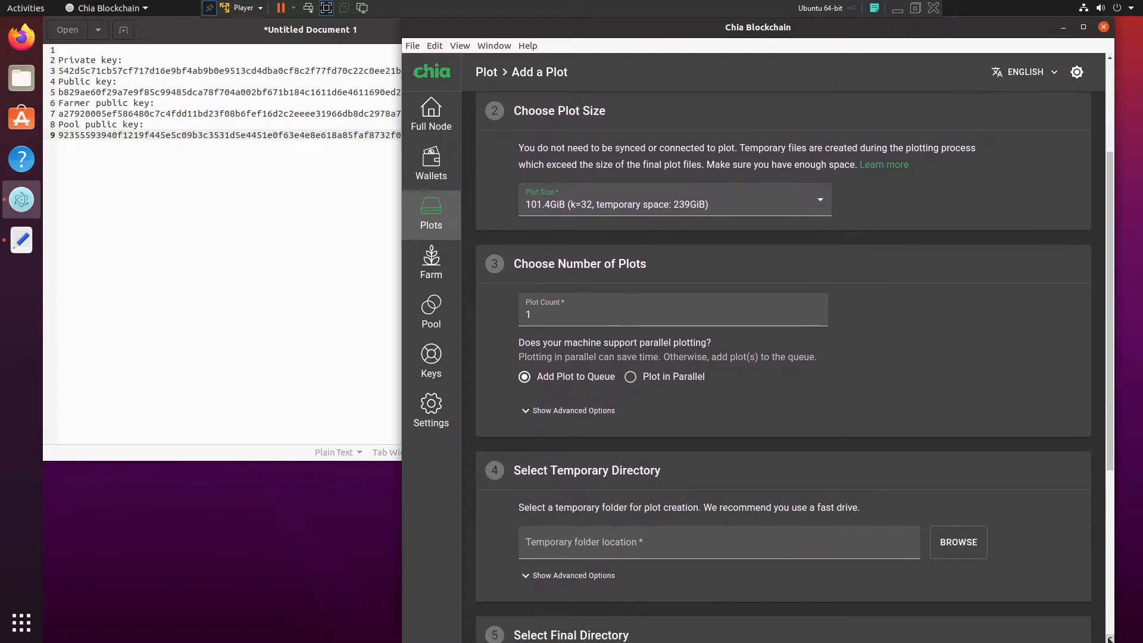
pyautogui.moveTo(558, 111); pyautogui.dragTo(646, 116)
pyautogui.click(646, 117)
pyautogui.click(620, 205)
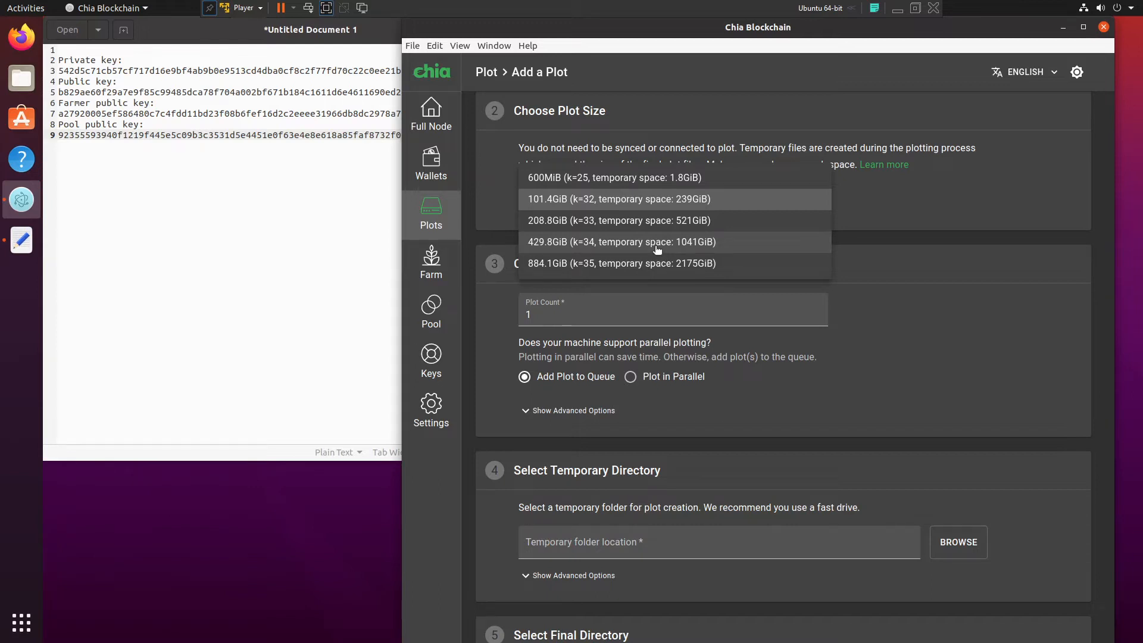
pyautogui.click(599, 207)
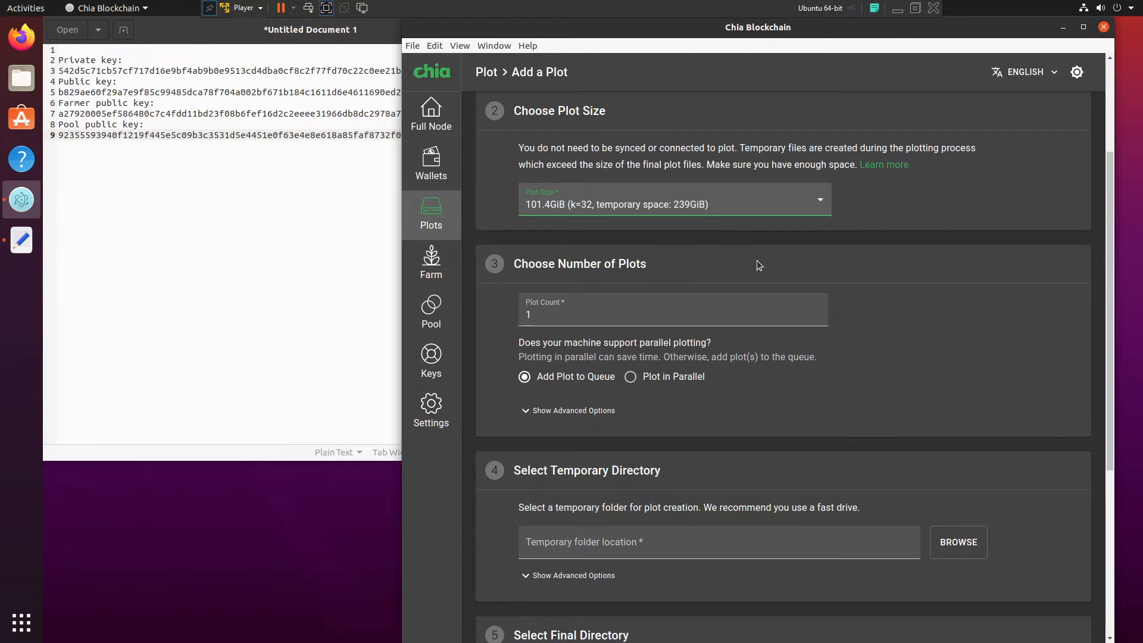
# - Try the Plot in Parallel option and return the selection to Add Plot to Queue
pyautogui.click(1112, 639)
pyautogui.click(1111, 639)
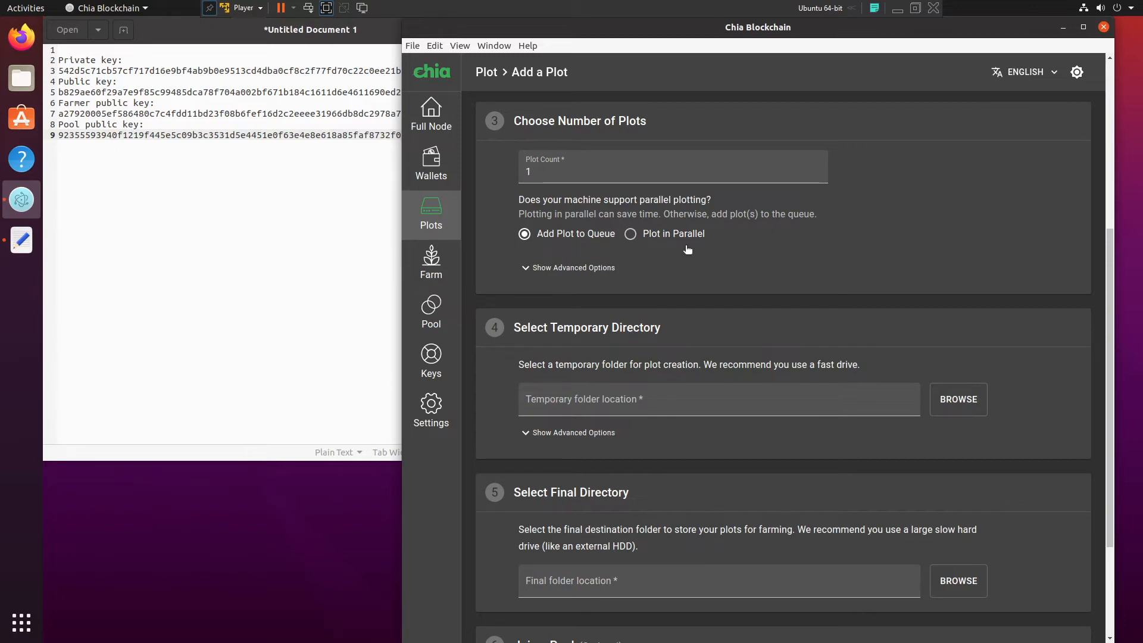
pyautogui.click(667, 241)
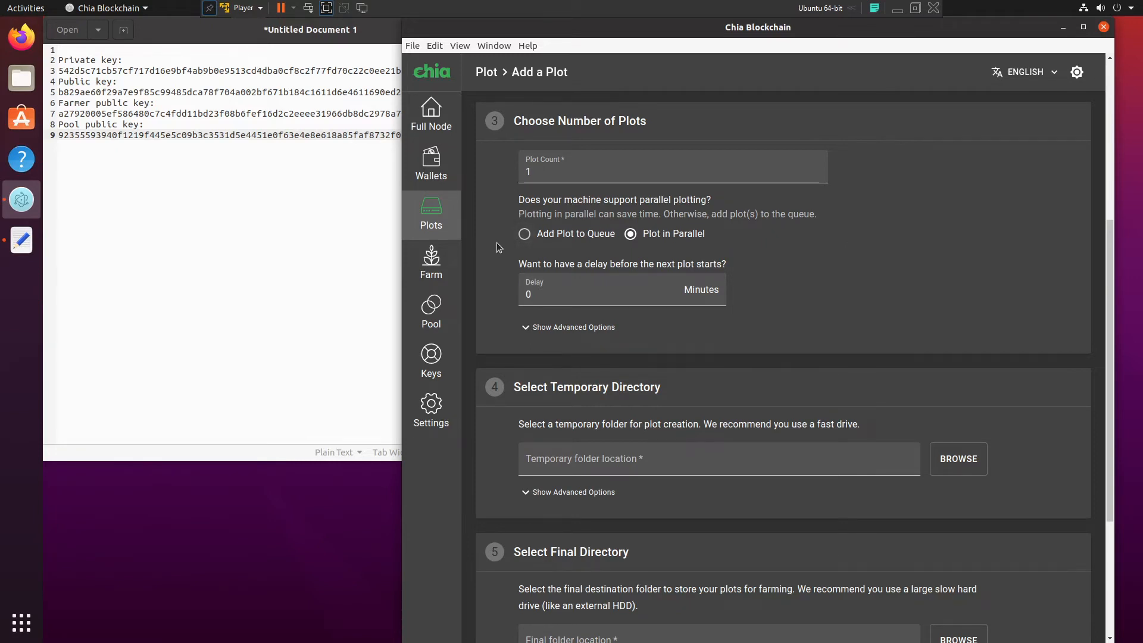
pyautogui.click(562, 235)
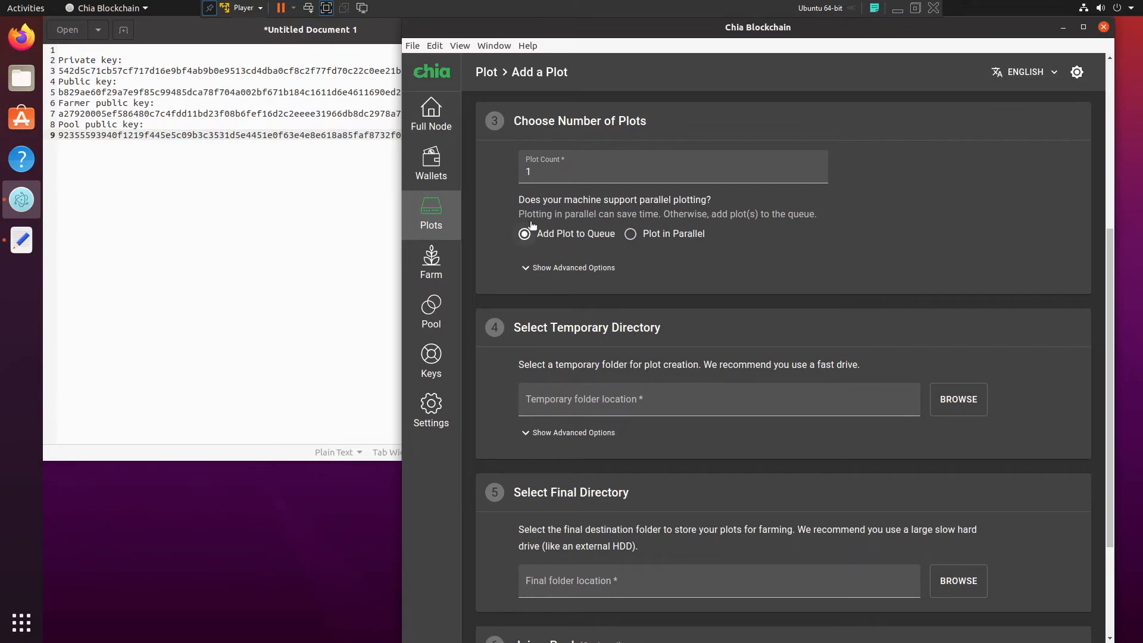
# - Expand the advanced options for the number of plots and set the queue name to 123
pyautogui.click(574, 268)
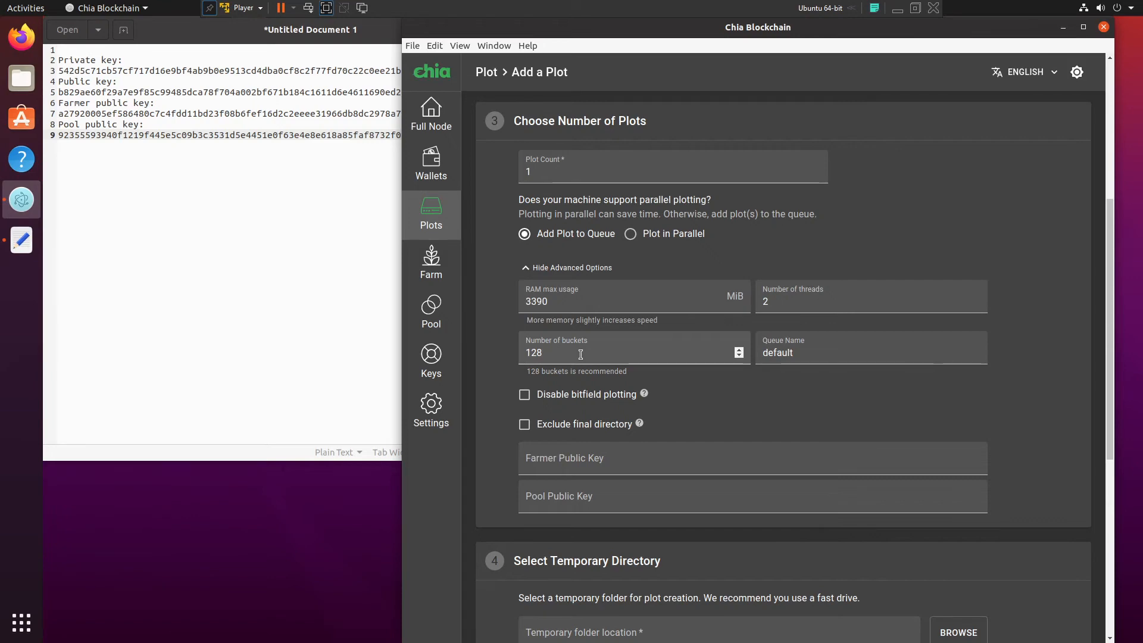
pyautogui.doubleClick(811, 352)
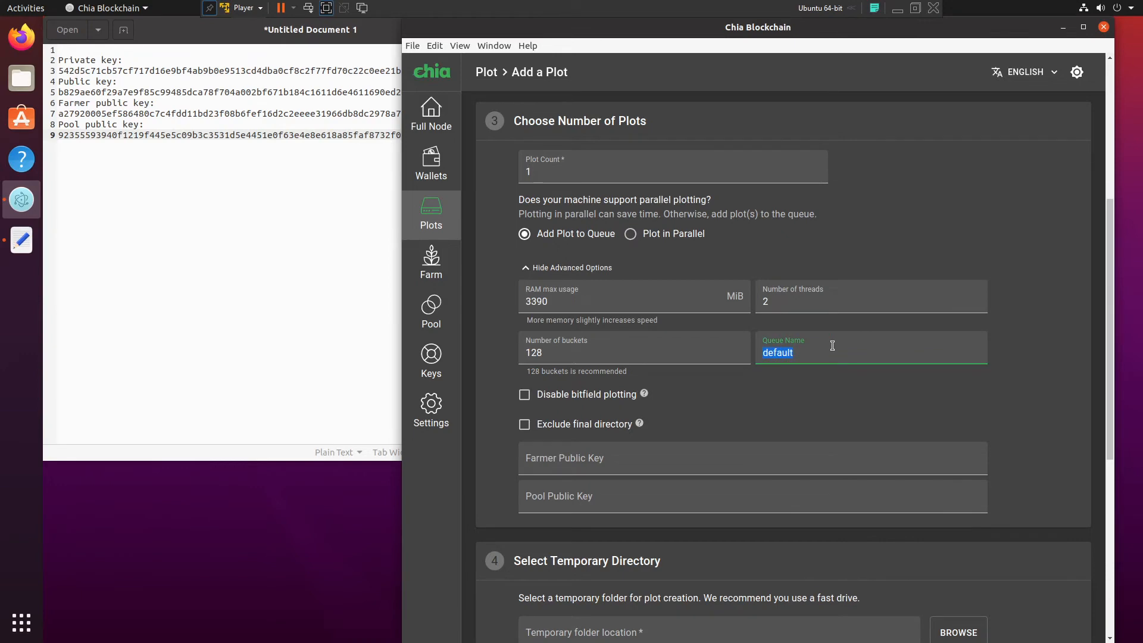
pyautogui.click(832, 346)
pyautogui.scroll(-6, 832, 346)
pyautogui.scroll(3, 827, 309)
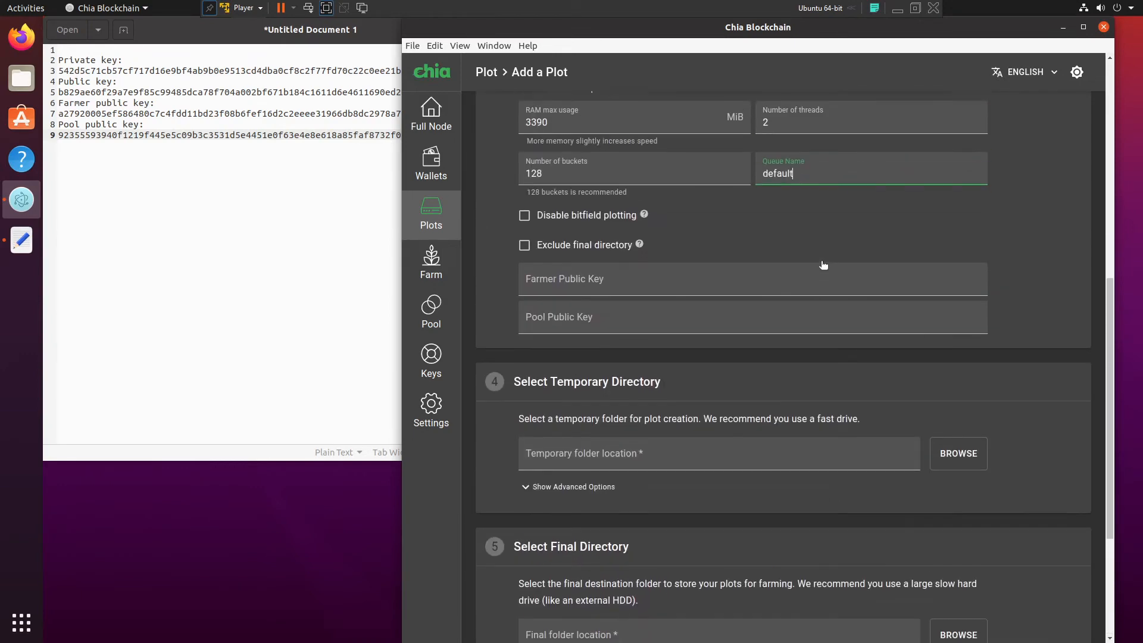
pyautogui.scroll(2, 824, 265)
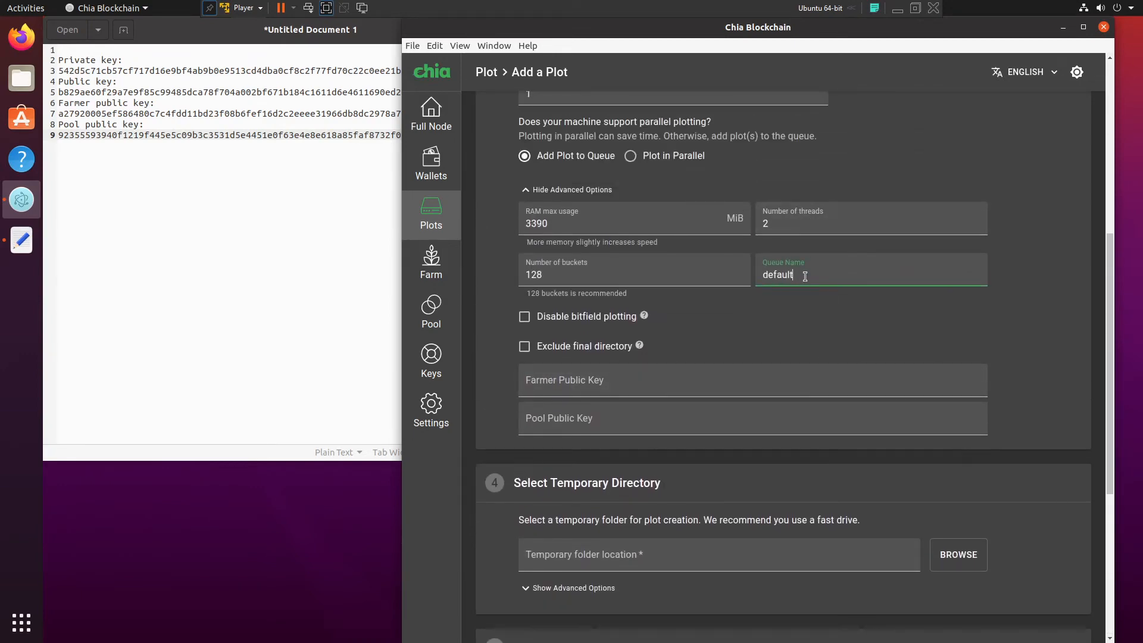
pyautogui.press('BackSpace')
pyautogui.press('BackSpace')
pyautogui.press('BackSpace')
pyautogui.press('BackSpace')
pyautogui.press('BackSpace')
pyautogui.press('BackSpace')
pyautogui.write('123')
pyautogui.click(818, 327)
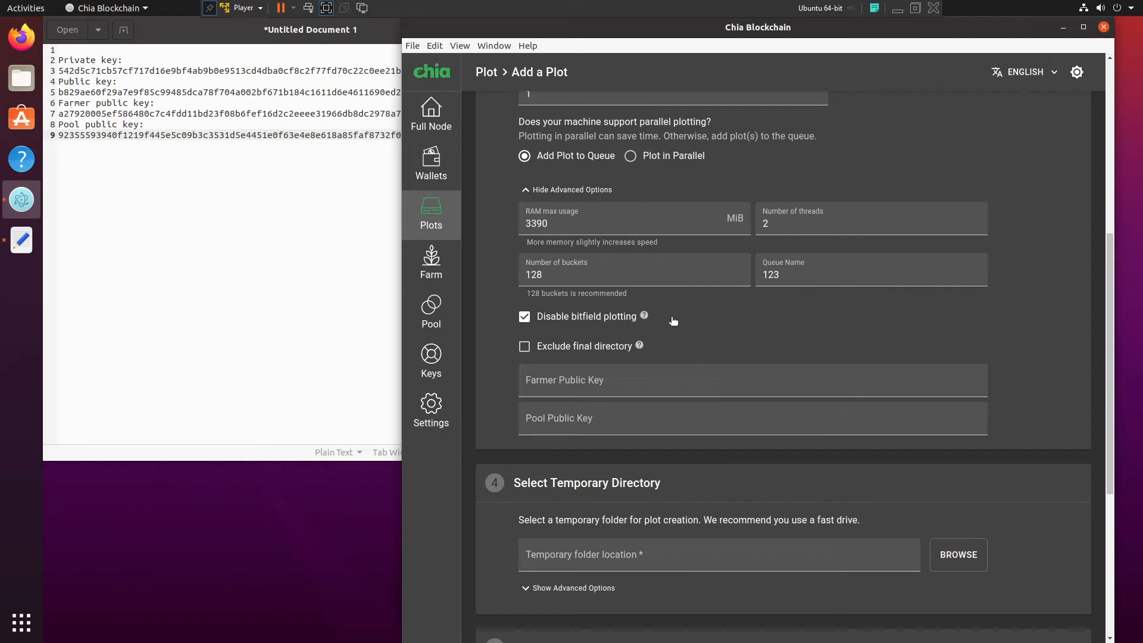
# - Enable Disable bitfield plotting and view the help for Exclude final directory
pyautogui.click(623, 321)
pyautogui.click(642, 319)
pyautogui.moveTo(643, 349)
# - Copy the farmer public key from the text document and paste it into the plot's Farmer Public Key field
pyautogui.click(224, 251)
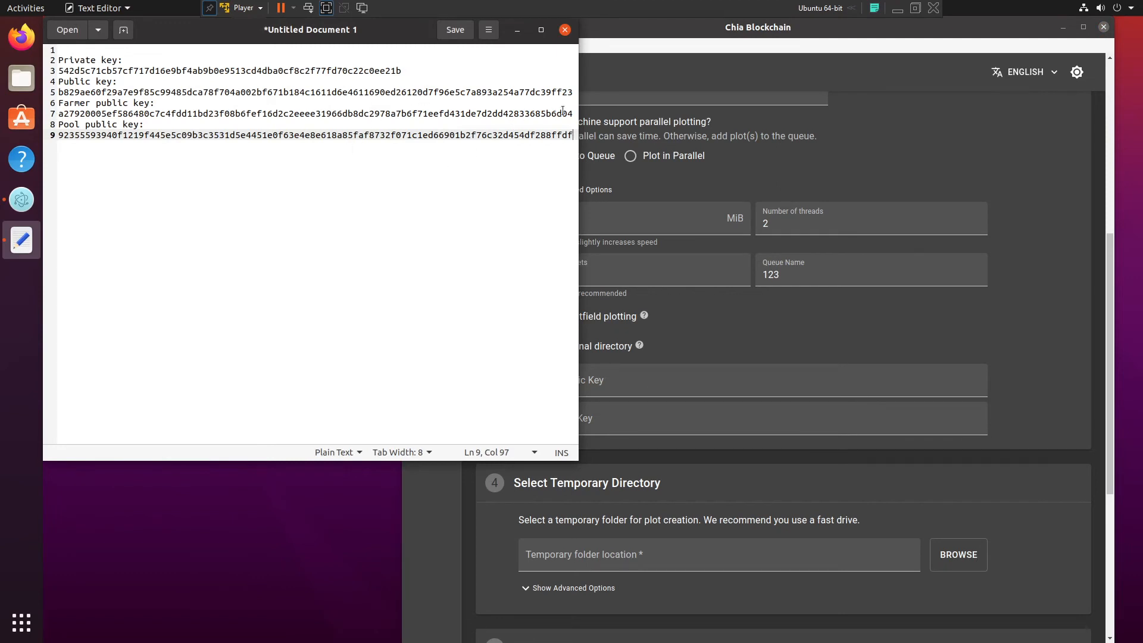
pyautogui.moveTo(573, 114); pyautogui.dragTo(58, 113)
pyautogui.rightClick(70, 110)
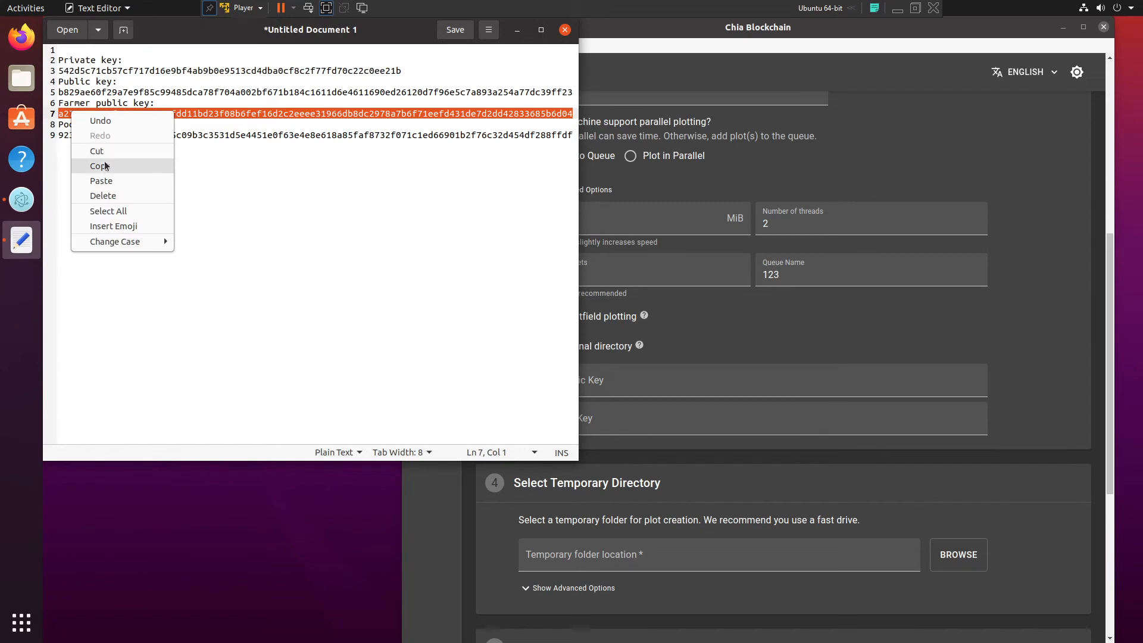
pyautogui.click(105, 166)
pyautogui.click(608, 394)
pyautogui.click(609, 393)
pyautogui.hotkey('ctrl', 'v')
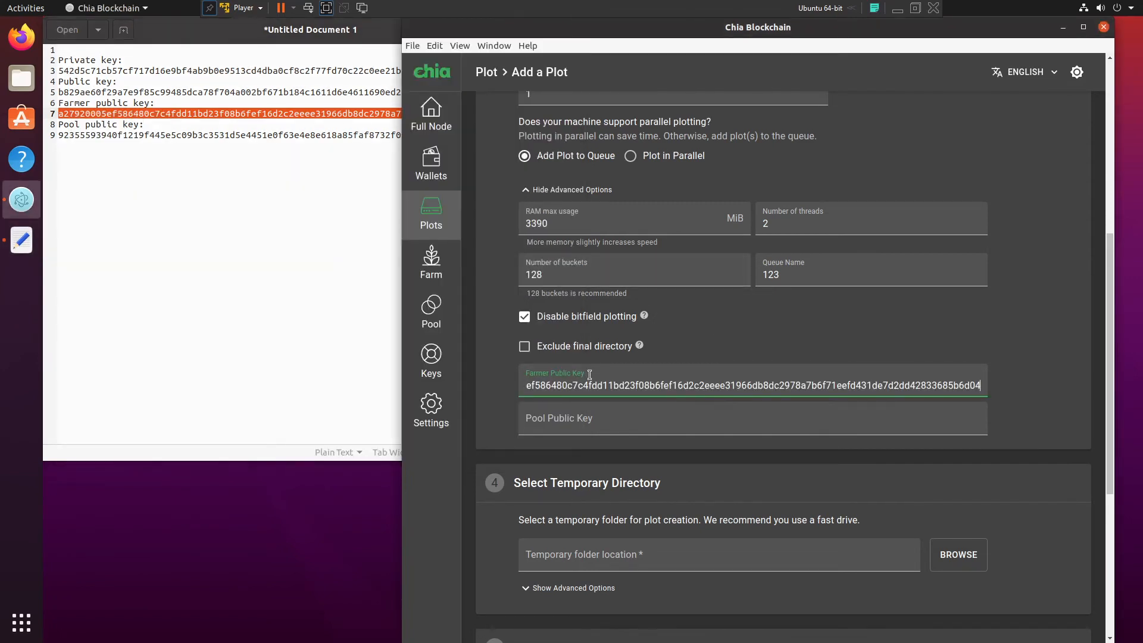
# - Copy the pool public key from the text document and paste it into the plot's Pool Public Key field
pyautogui.click(171, 144)
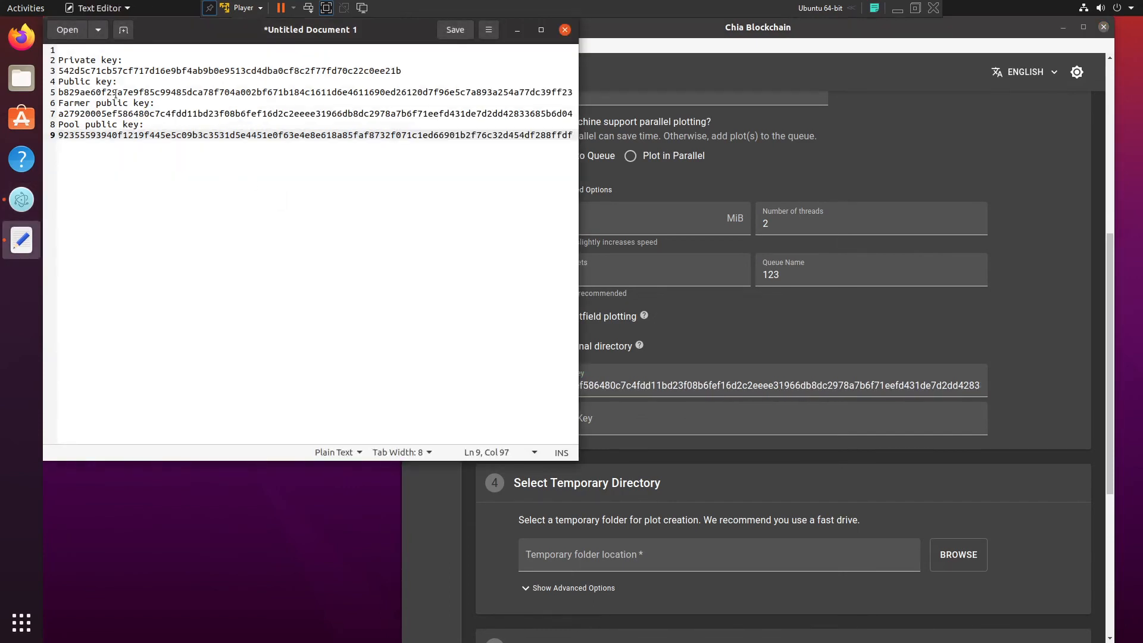
pyautogui.tripleClick(61, 136)
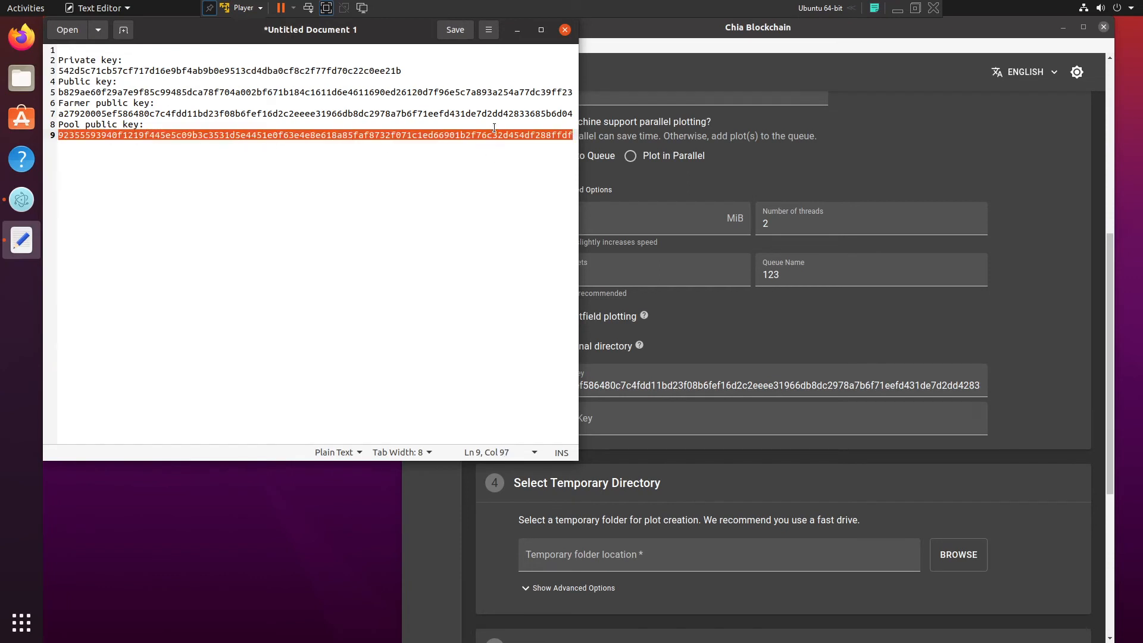
pyautogui.click(692, 424)
pyautogui.hotkey('ctrl', 'v')
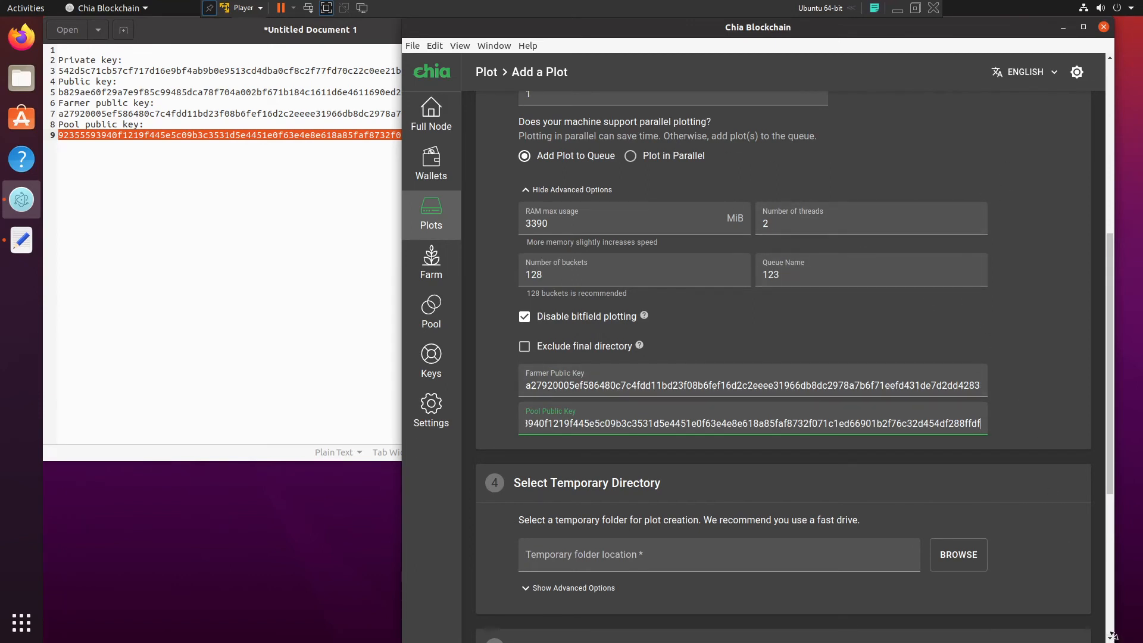
# - Browse Other Locations for the temporary plotting folder and close the folder chooser without picking one
pyautogui.scroll(-5, 1111, 640)
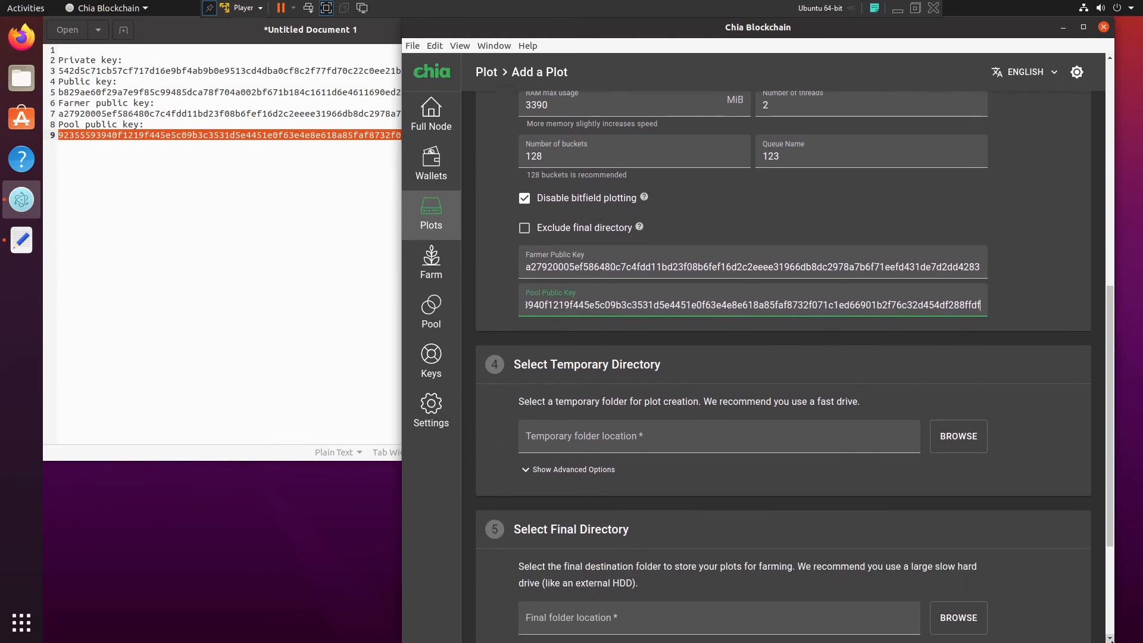
pyautogui.scroll(-2, 1111, 640)
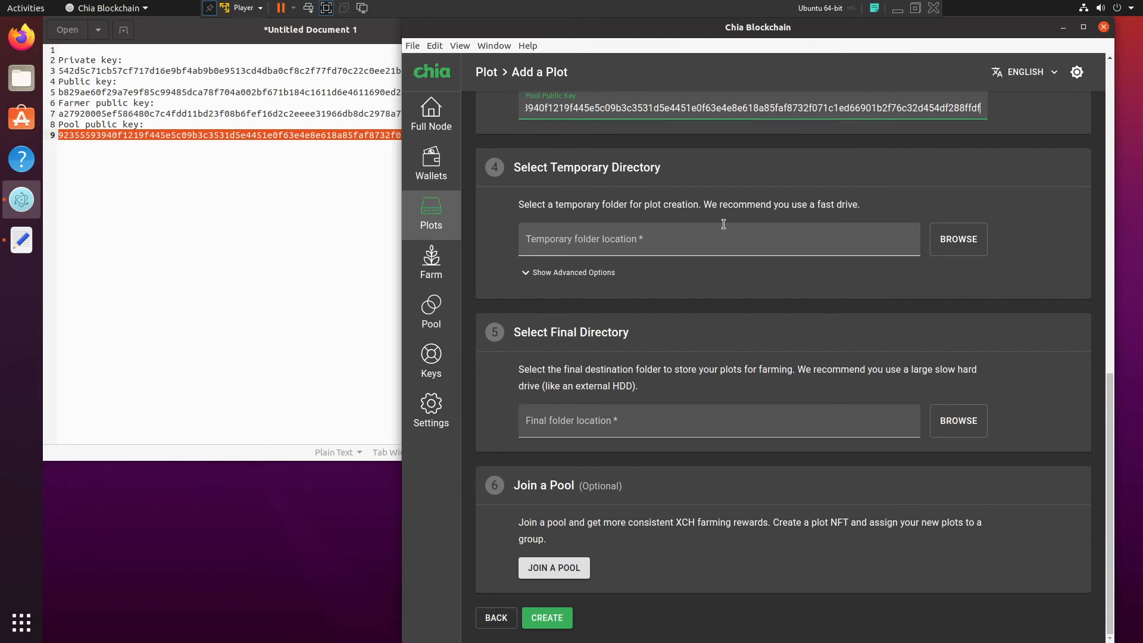
pyautogui.click(959, 239)
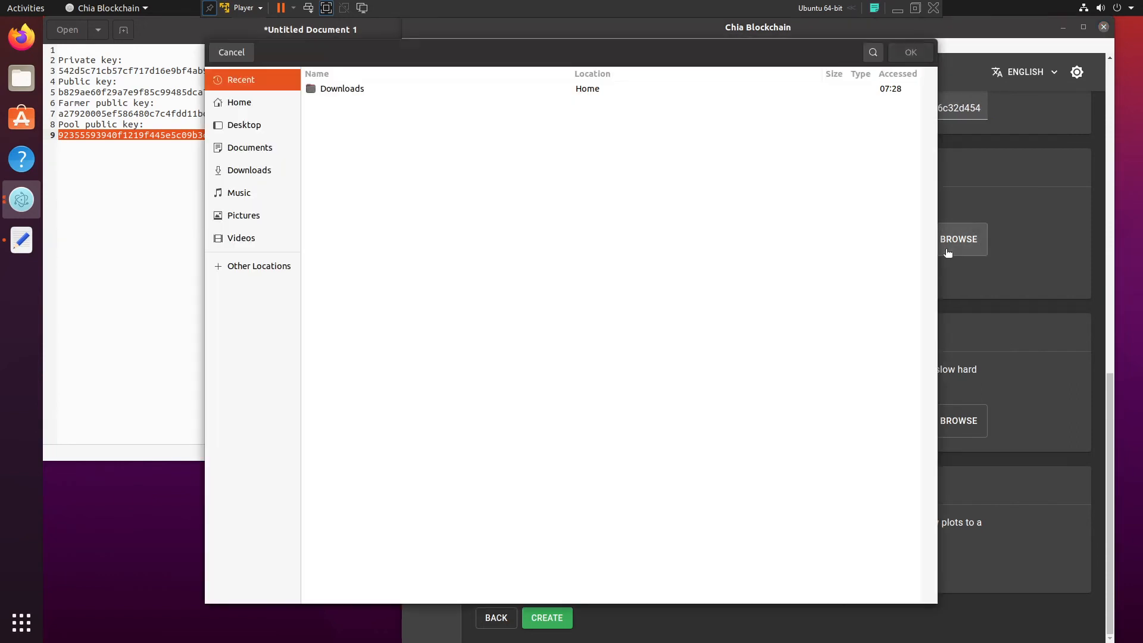
pyautogui.click(259, 264)
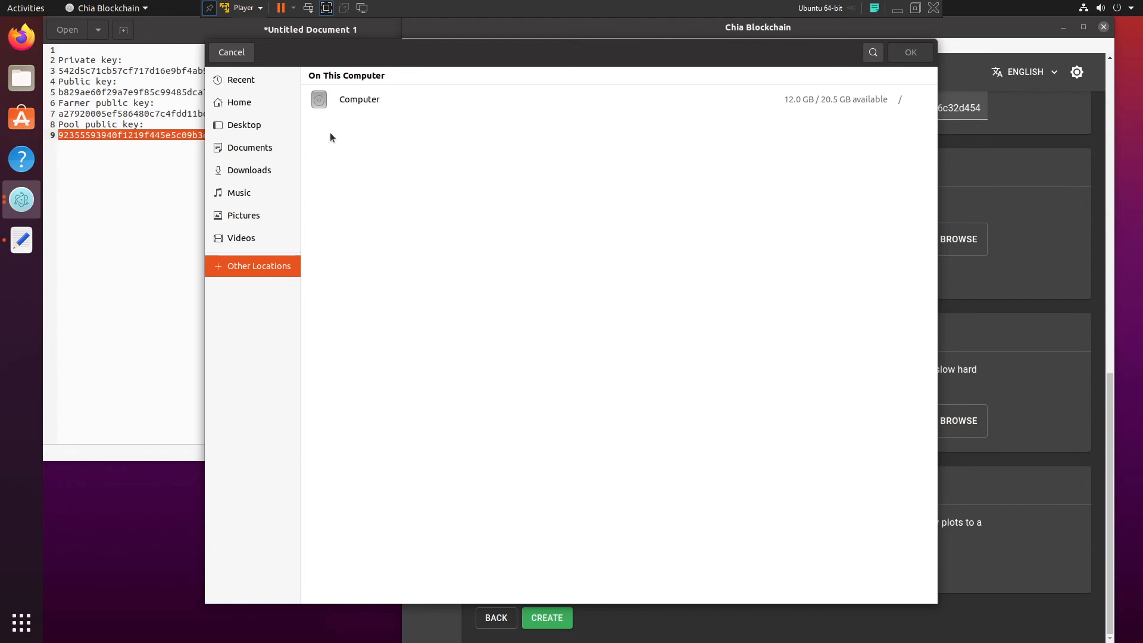
pyautogui.click(231, 53)
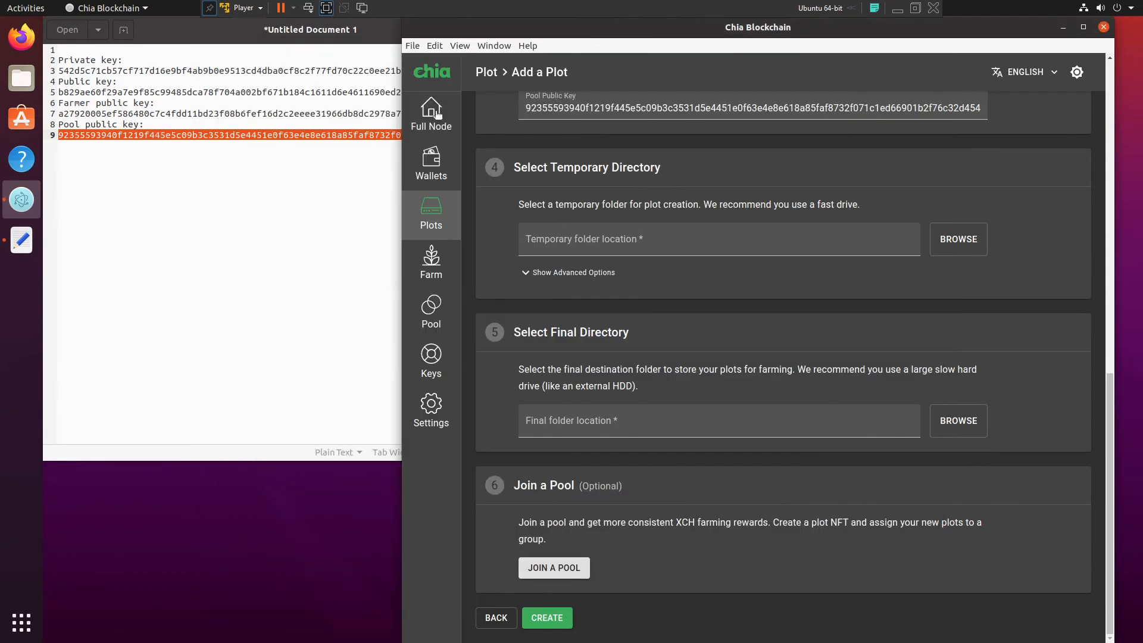
# - Expand the temporary directory's advanced options and review the second temporary folder, final directory and pool settings
pyautogui.click(595, 275)
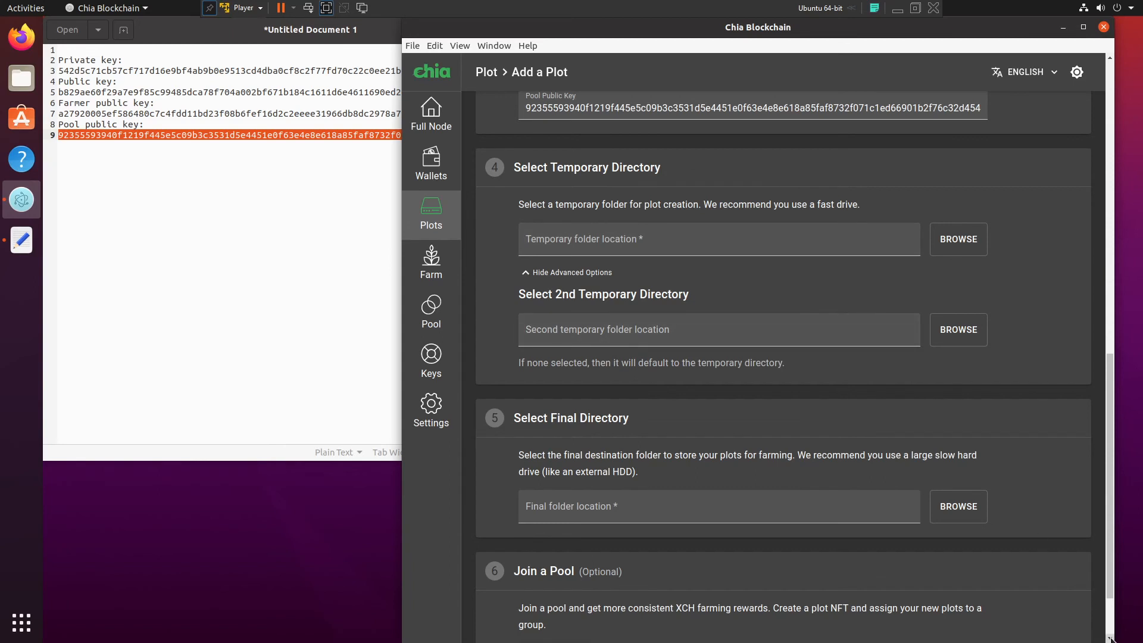
pyautogui.scroll(-3, 1111, 639)
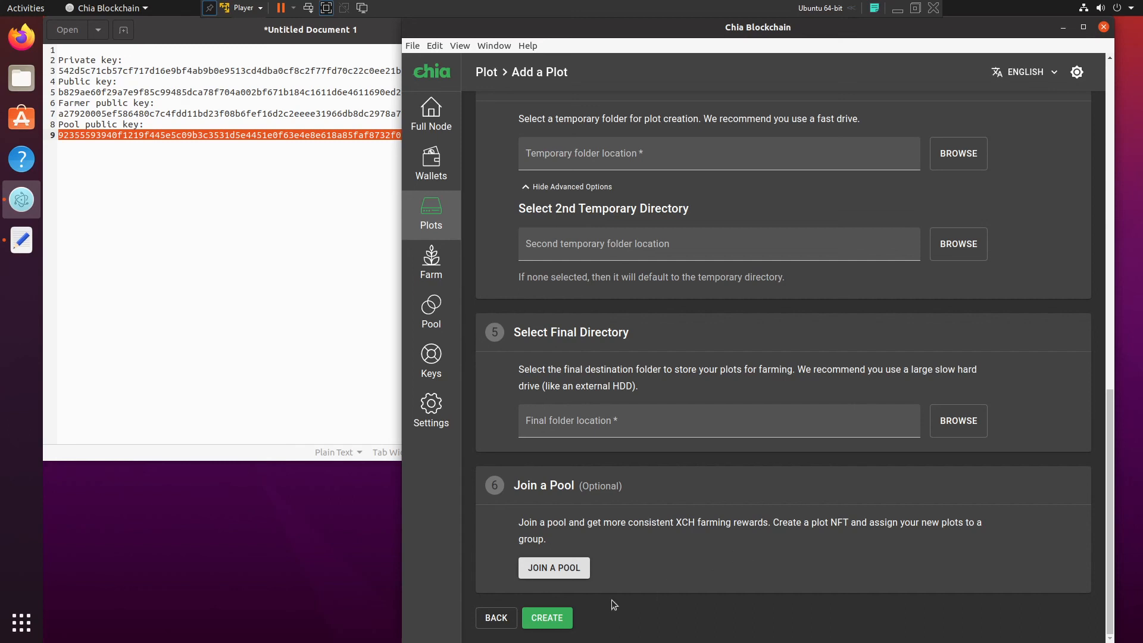
pyautogui.scroll(4, 680, 587)
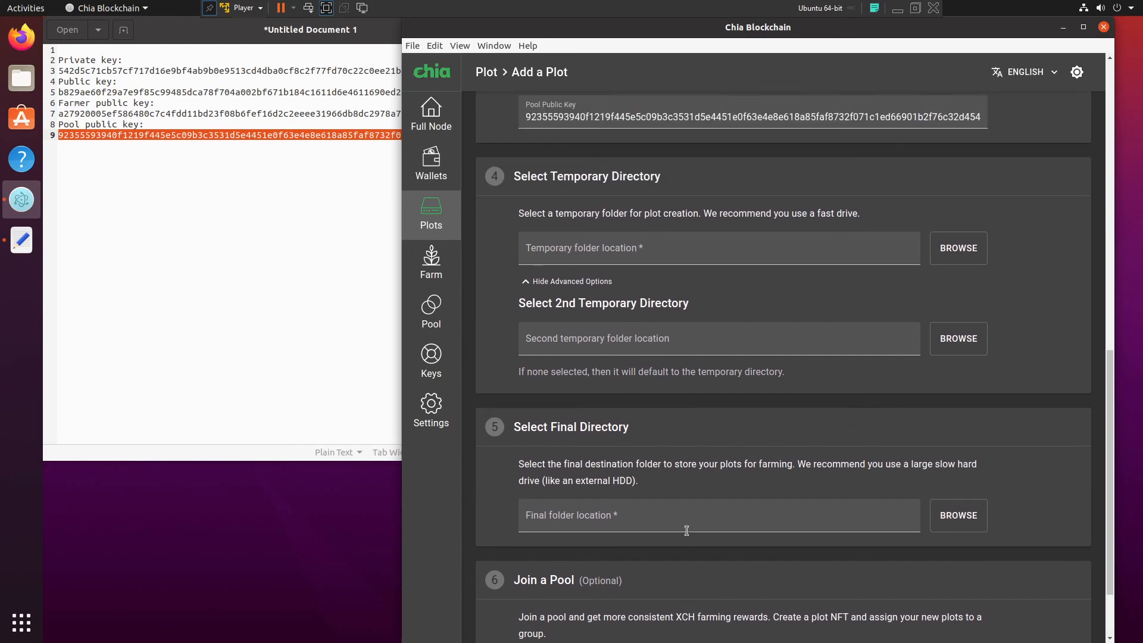
pyautogui.scroll(2, 738, 514)
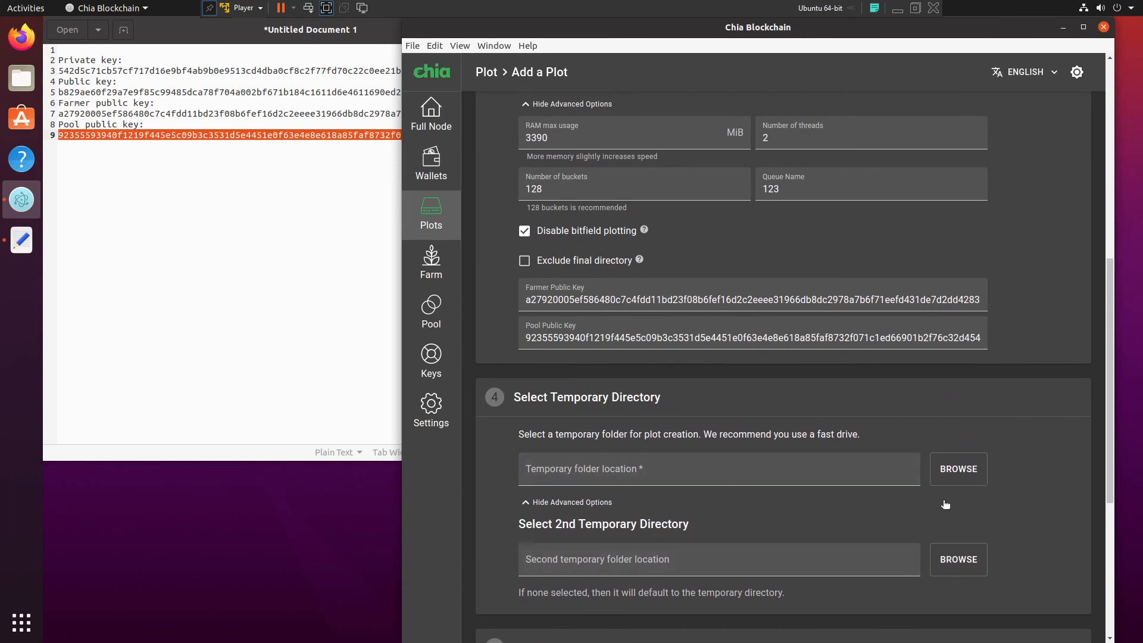
pyautogui.scroll(-2, 1032, 423)
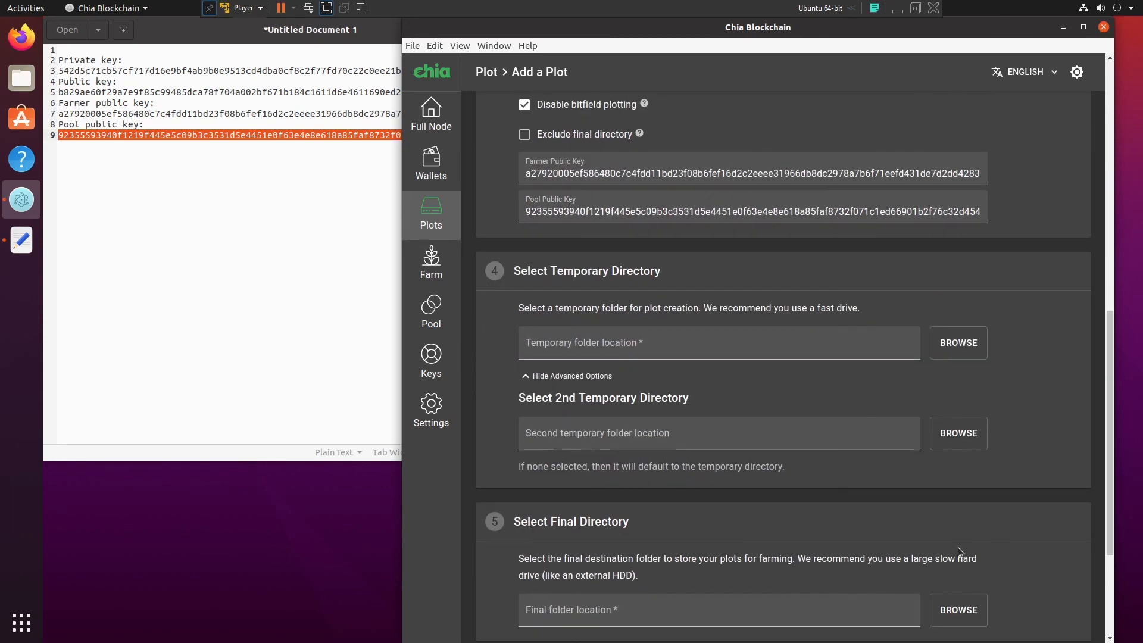
pyautogui.scroll(-4, 746, 515)
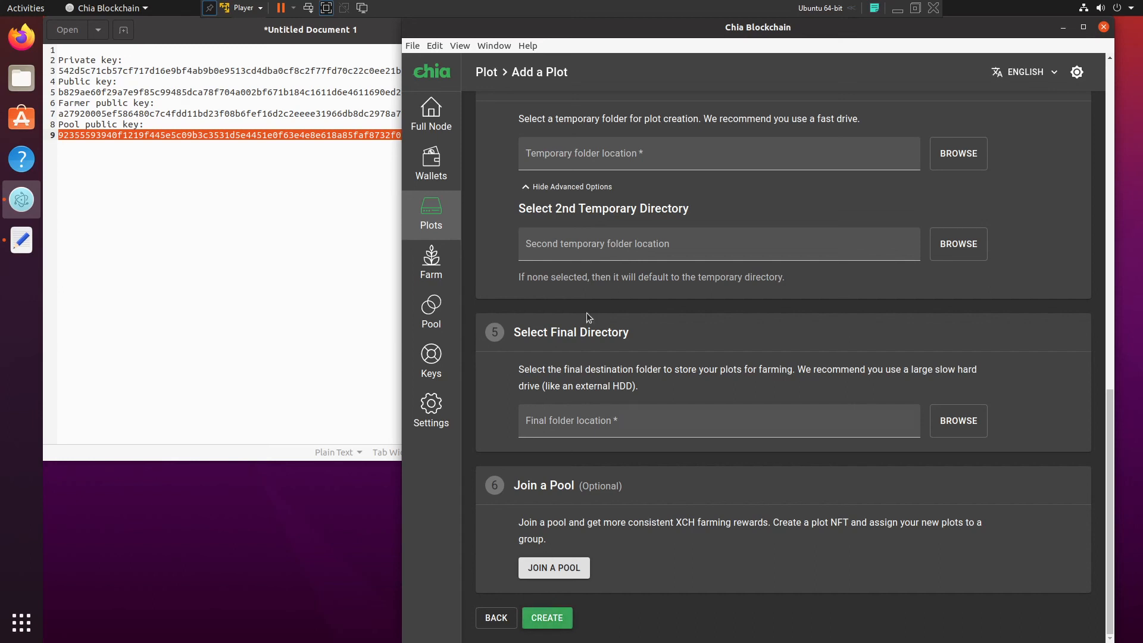
# - Return to the Plots overview, browse Other Locations for an existing plot directory, and cancel the folder chooser
pyautogui.click(438, 237)
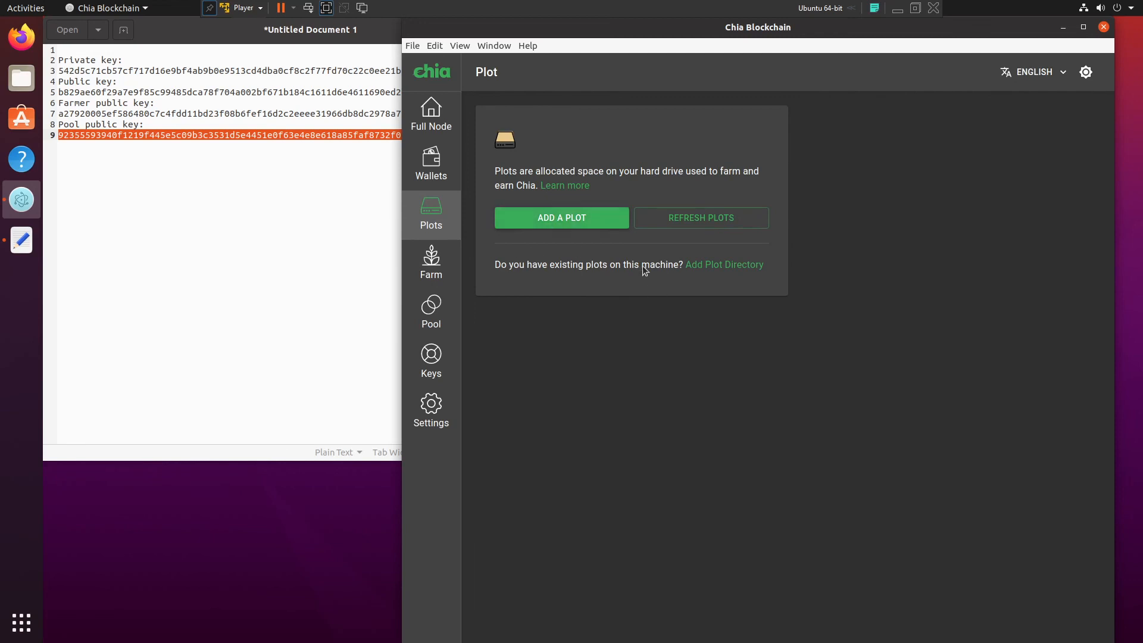
pyautogui.click(725, 270)
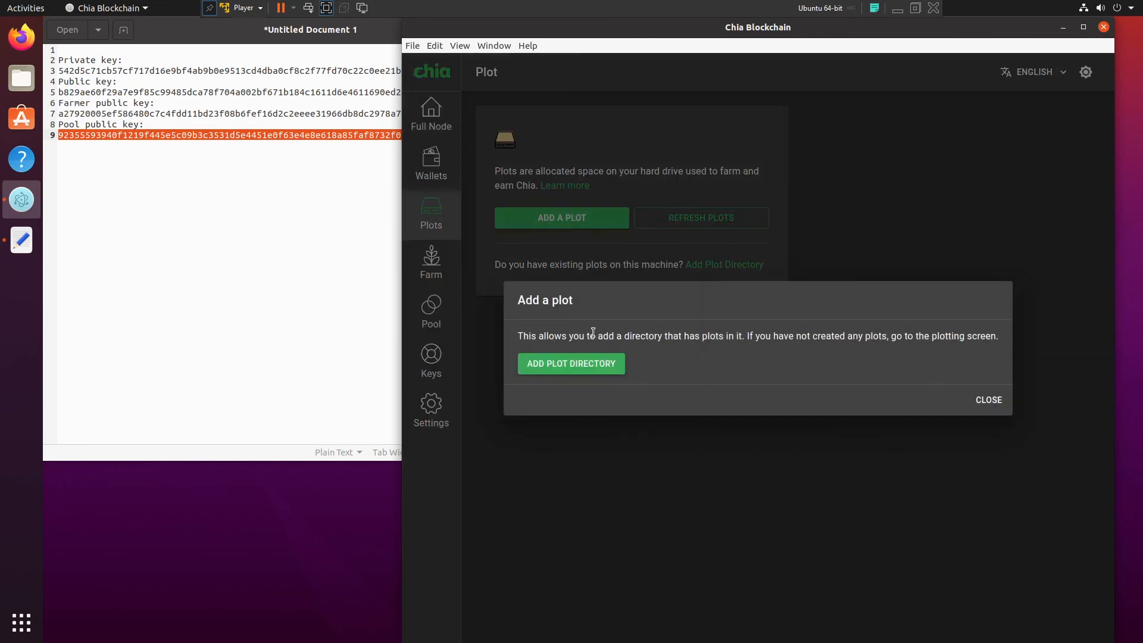
pyautogui.click(598, 358)
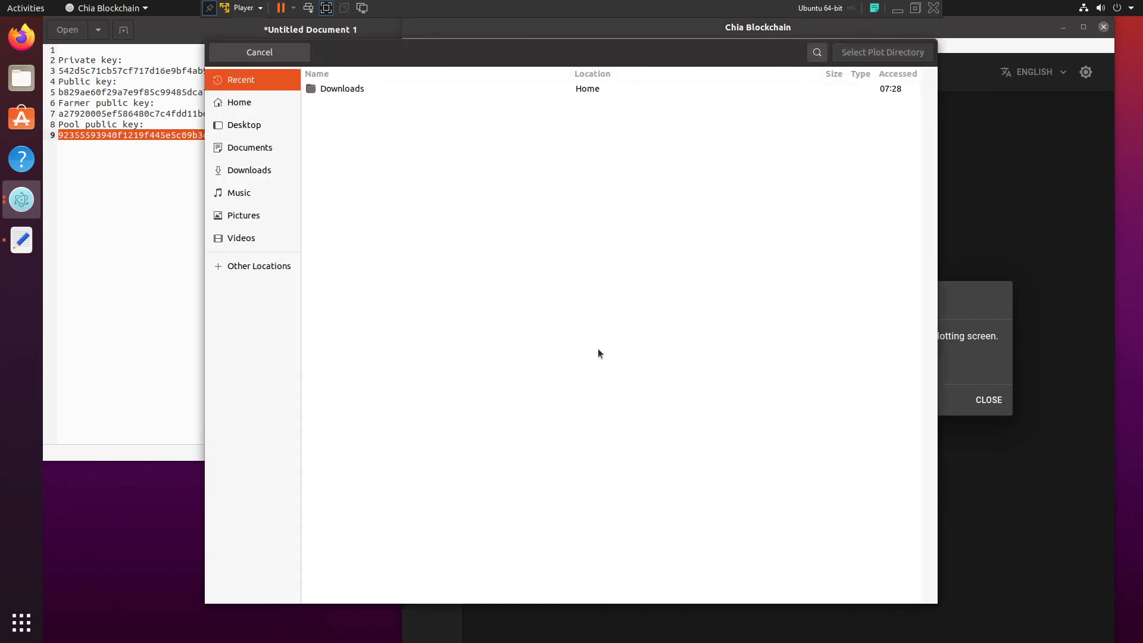
pyautogui.click(248, 267)
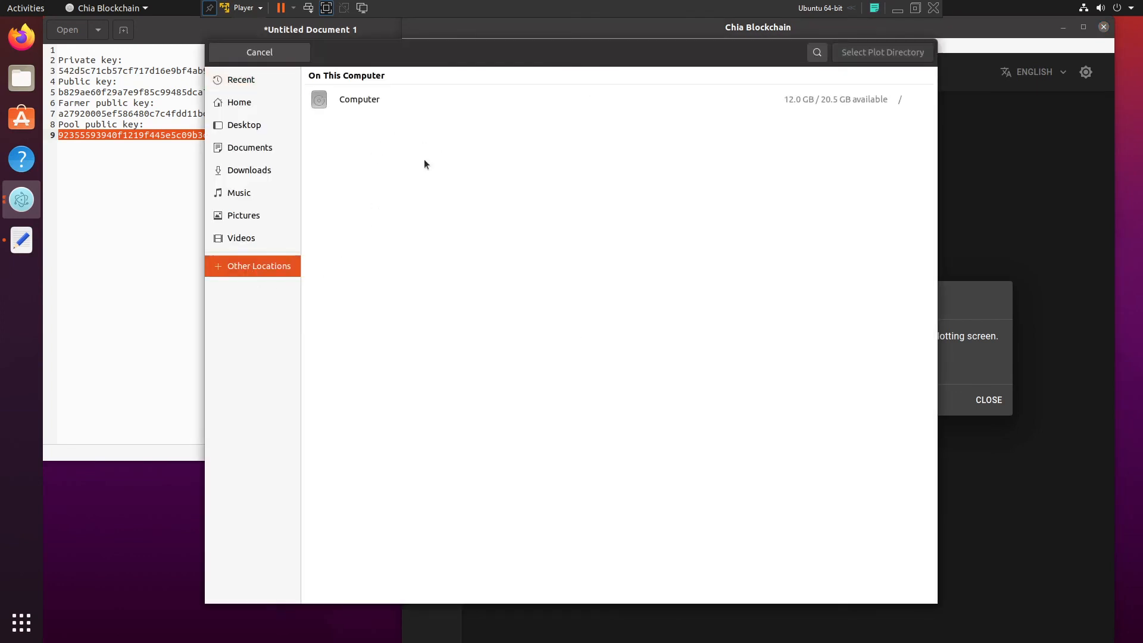
pyautogui.click(266, 52)
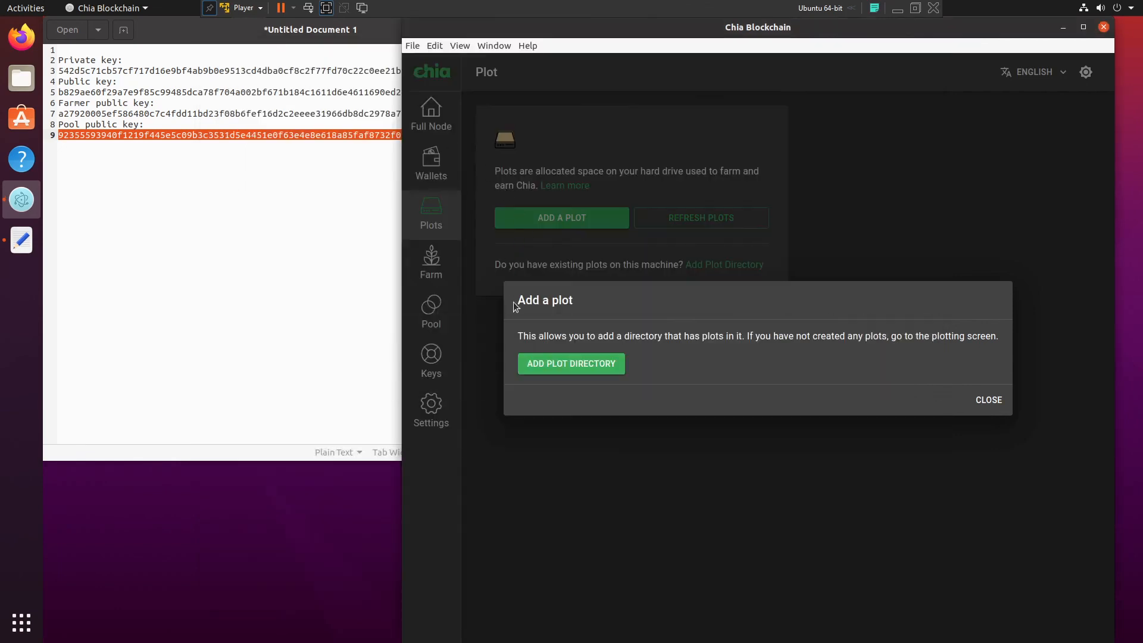